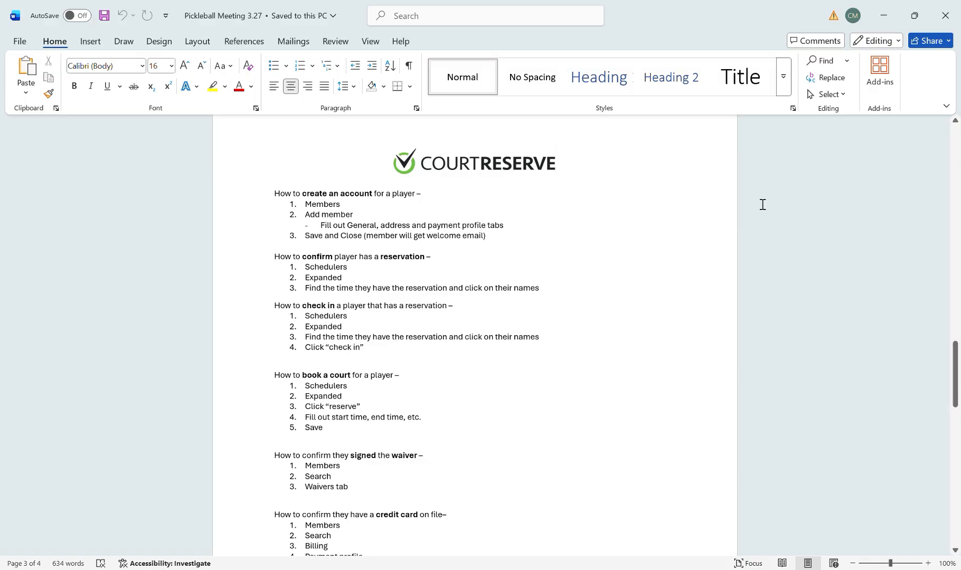
# Scroll the Pickleball Meeting notes down to the clinic/class/open play registration section
pyautogui.scroll(-1, 762, 204)
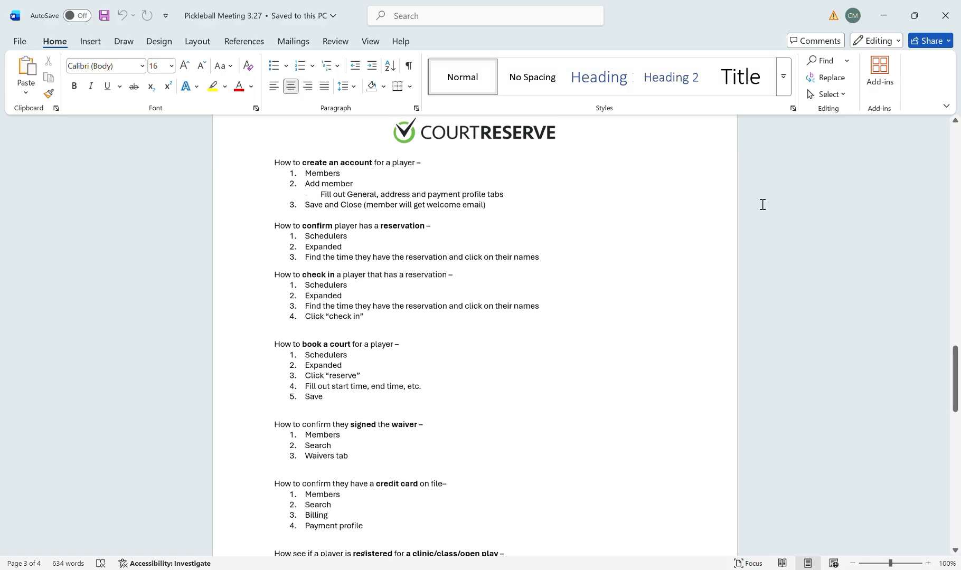
pyautogui.scroll(-1, 762, 204)
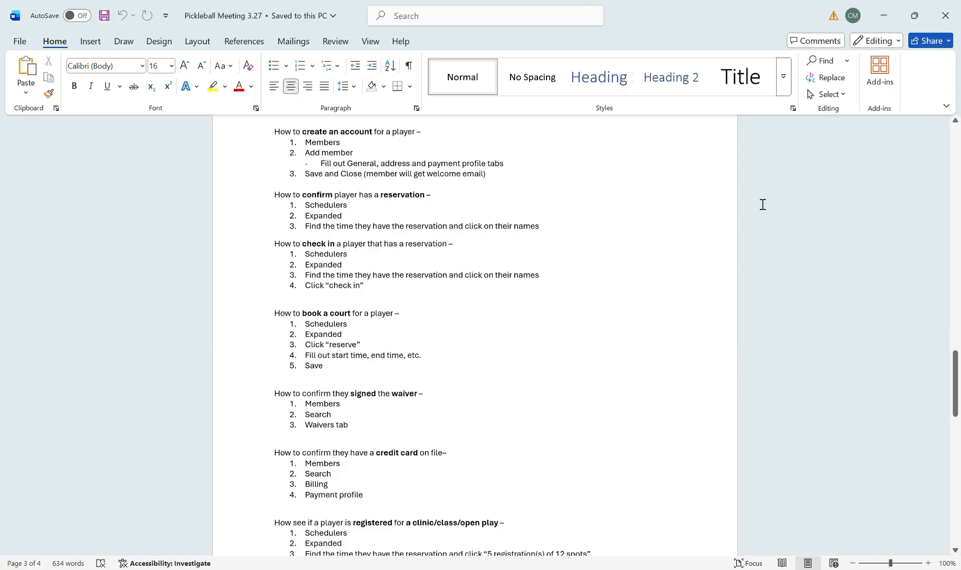
pyautogui.scroll(-2, 688, 313)
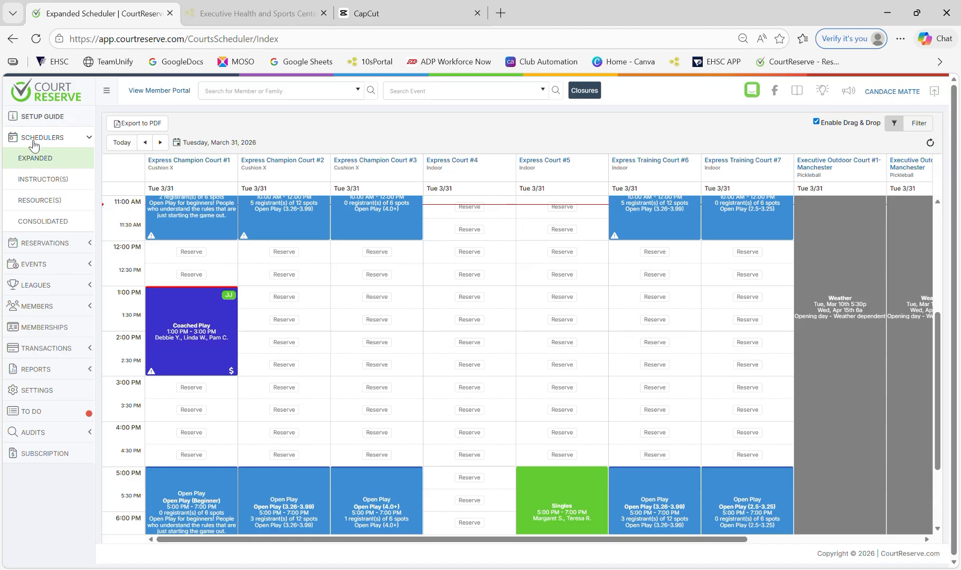
pyautogui.scroll(-1, 737, 307)
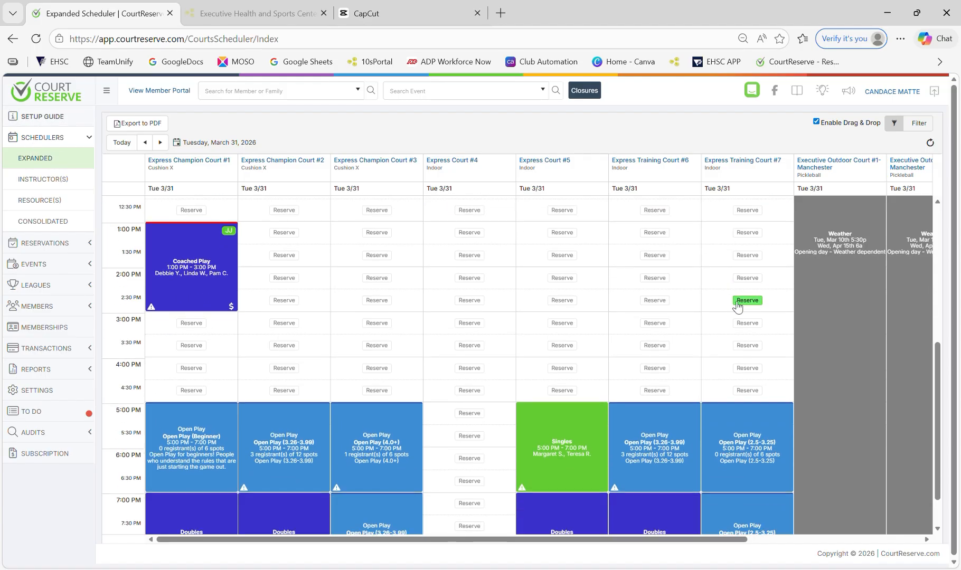
pyautogui.scroll(4, 737, 306)
pyautogui.scroll(-3, 738, 306)
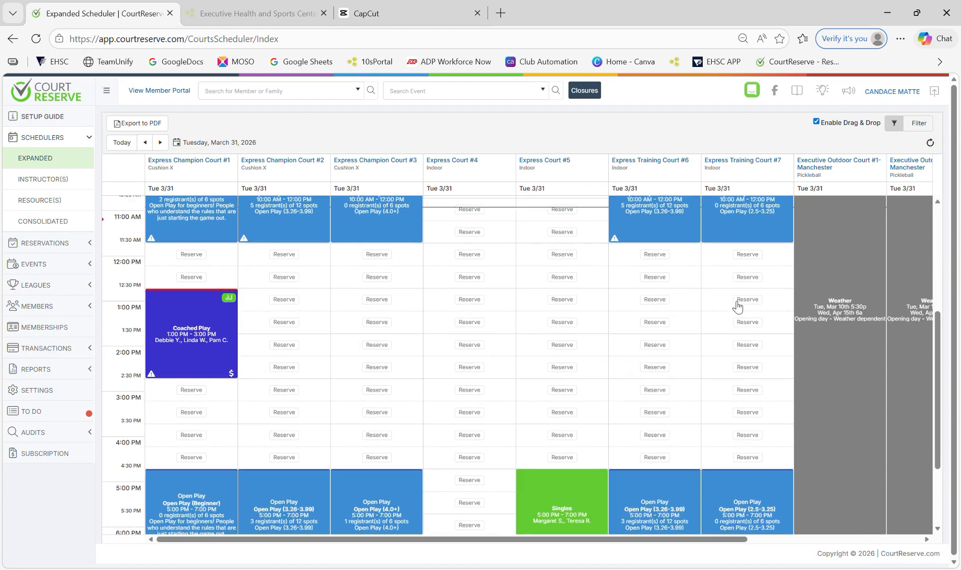
pyautogui.scroll(-2, 738, 306)
pyautogui.scroll(3, 734, 305)
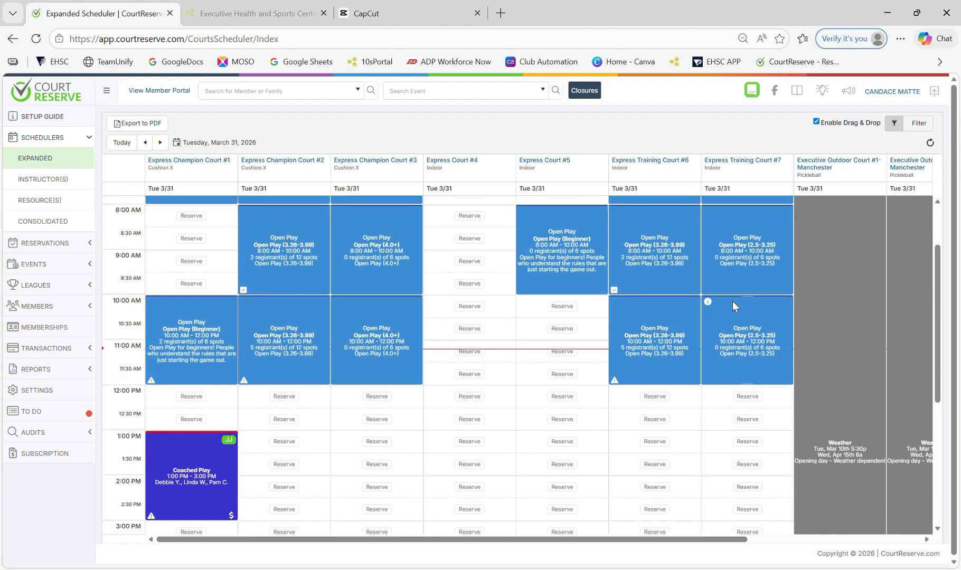
pyautogui.scroll(-3, 386, 375)
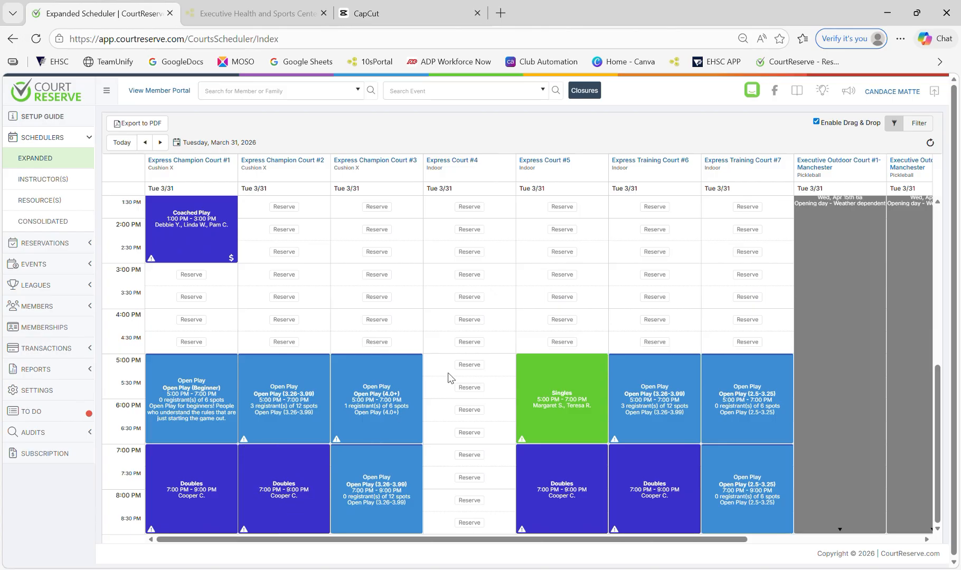
pyautogui.scroll(3, 447, 373)
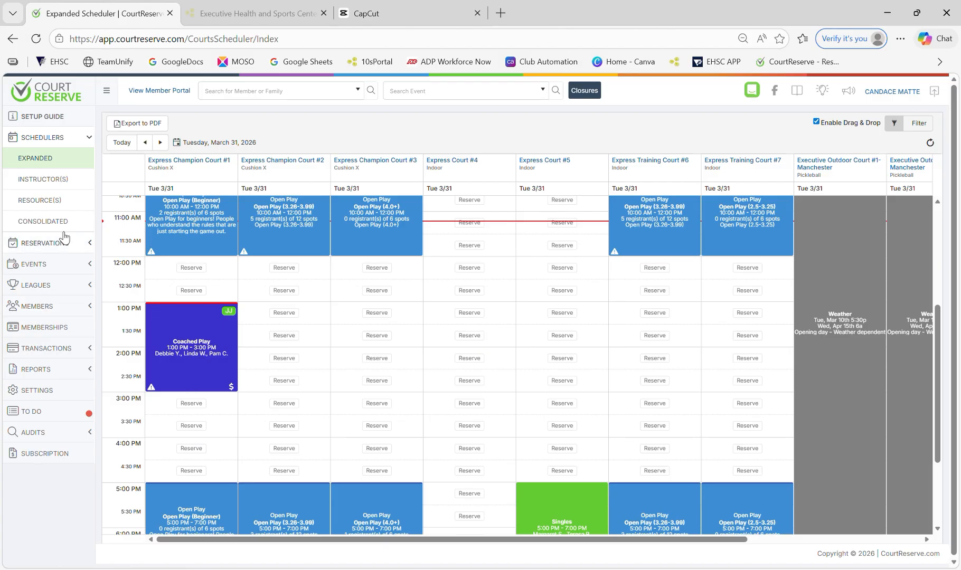
# Open a new Create Member form from the Members section of the sidebar
pyautogui.click(58, 306)
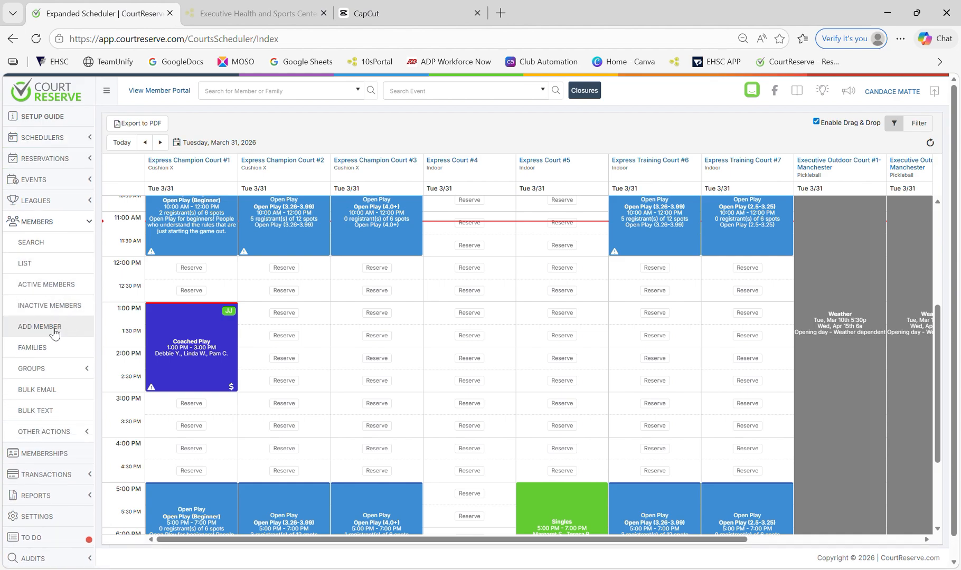
pyautogui.click(52, 327)
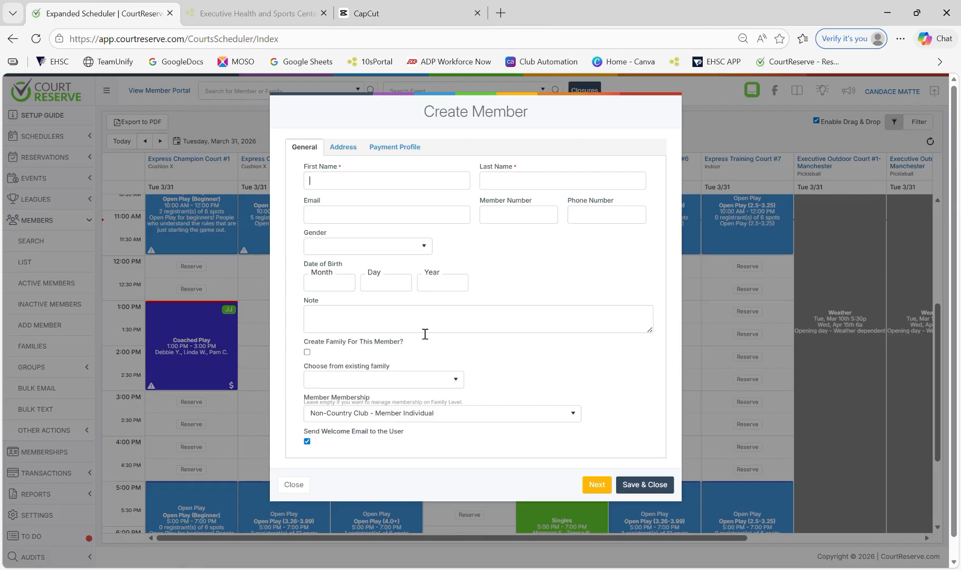
pyautogui.scroll(-1, 425, 334)
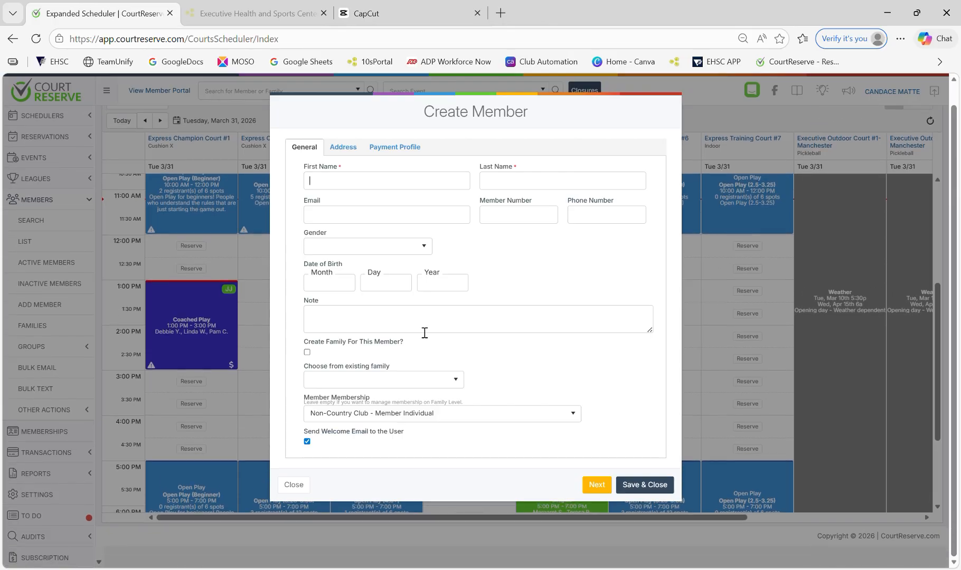
# Look through the membership type list without changing it, then continue to the Address section
pyautogui.click(432, 417)
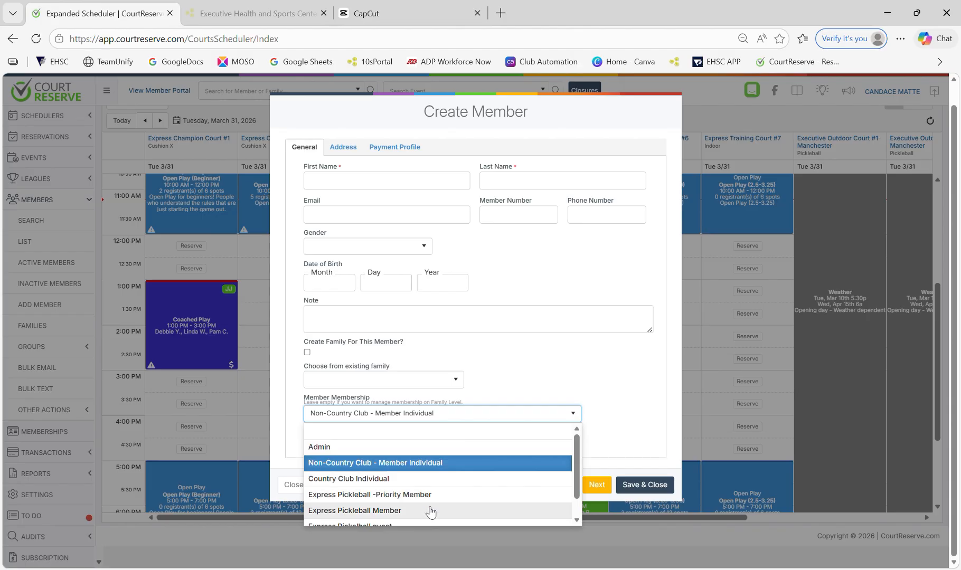
pyautogui.scroll(-1, 431, 507)
pyautogui.click(472, 365)
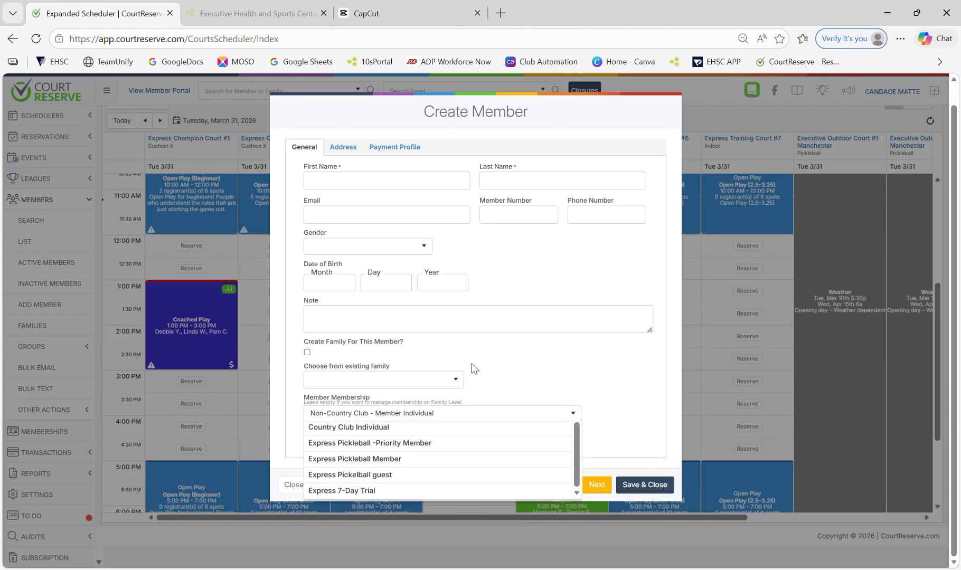
pyautogui.click(343, 146)
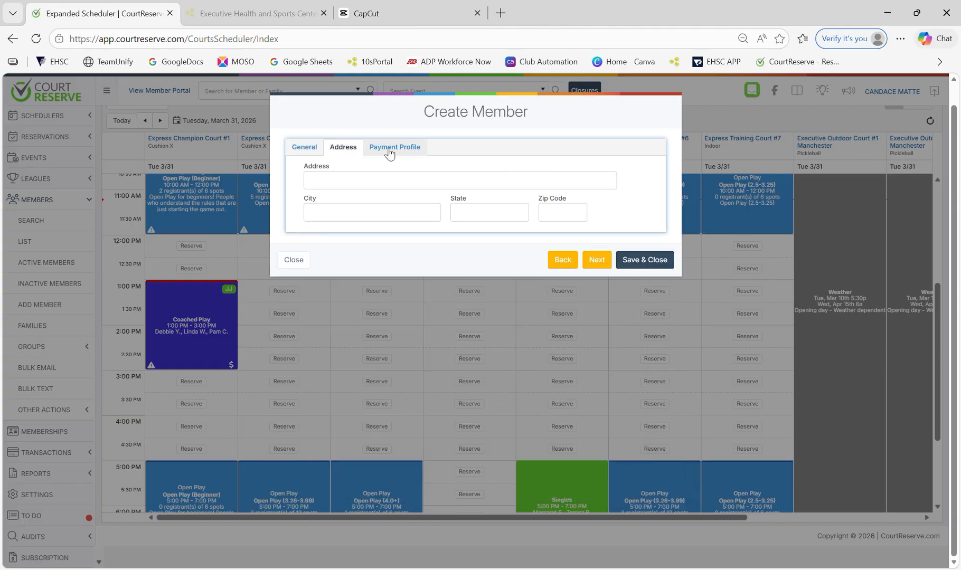
# Set the payment profile's Account Type to Credit Card, then go back to the address details
pyautogui.click(391, 150)
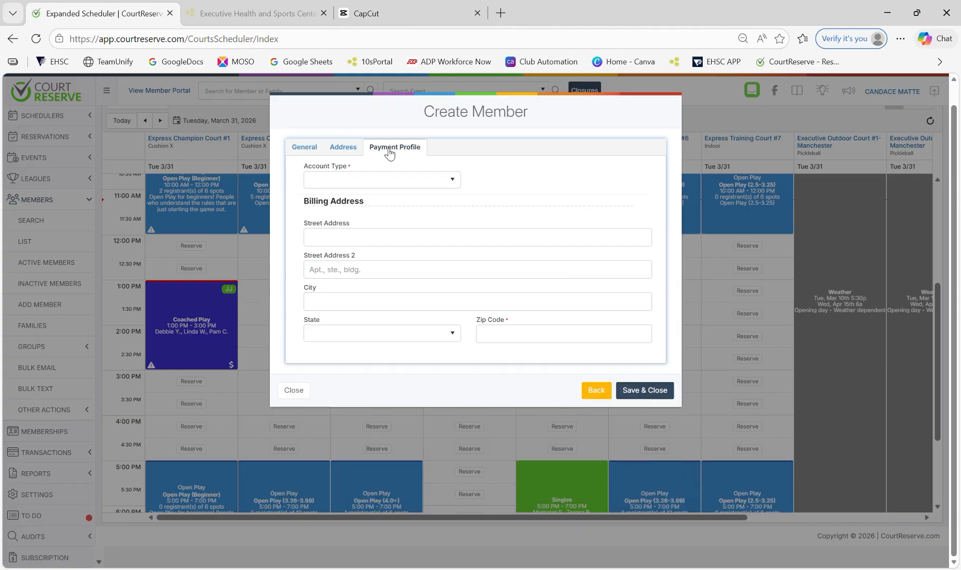
pyautogui.click(392, 180)
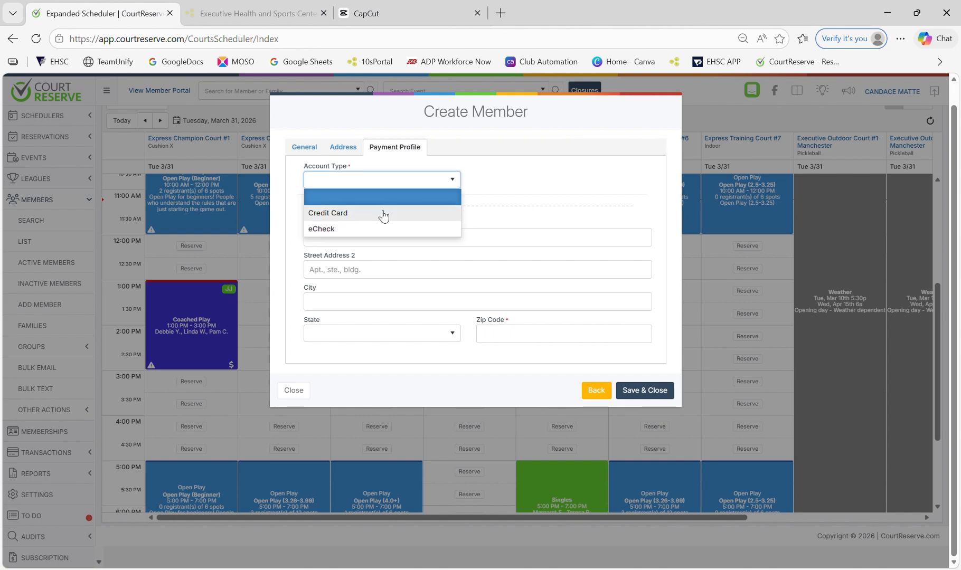
pyautogui.click(397, 211)
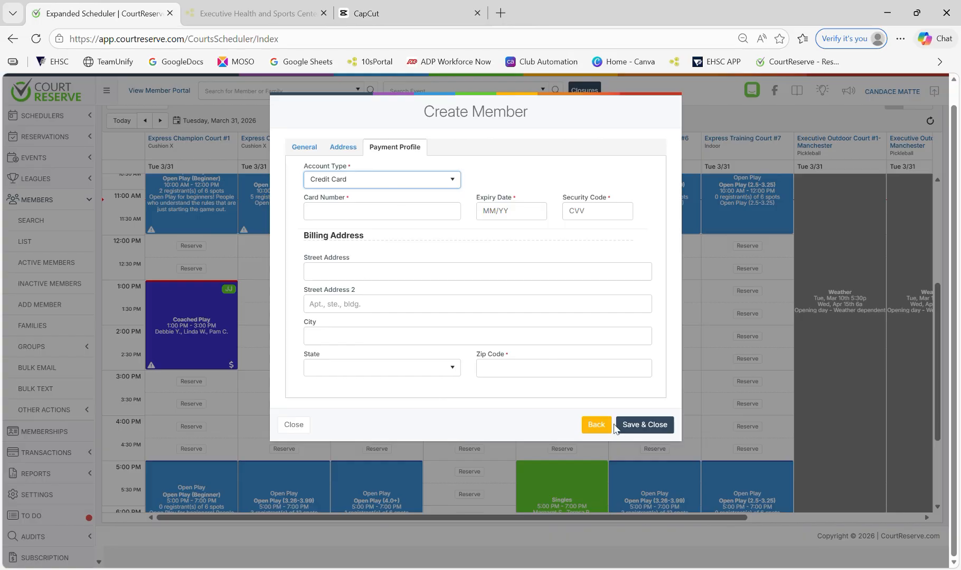
pyautogui.click(601, 430)
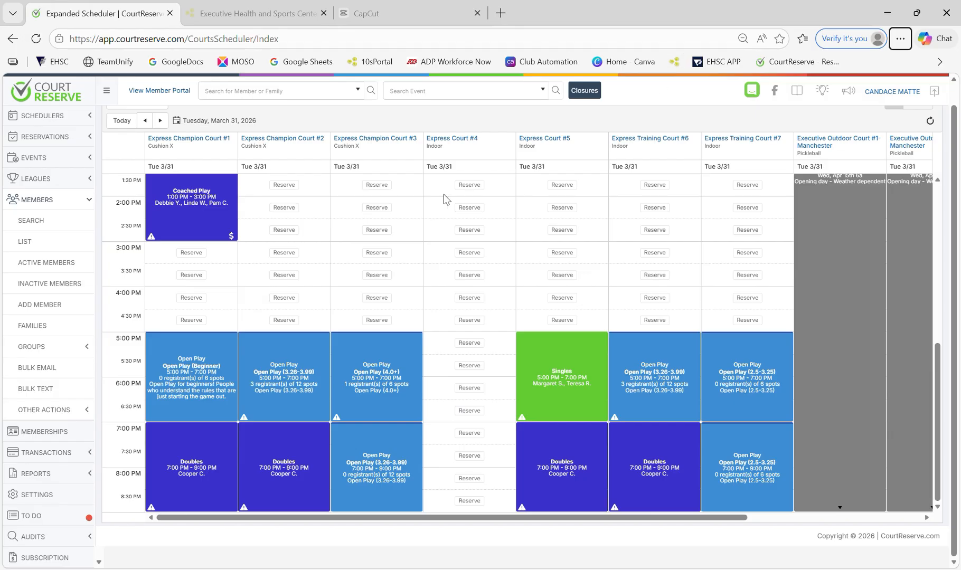
pyautogui.click(661, 388)
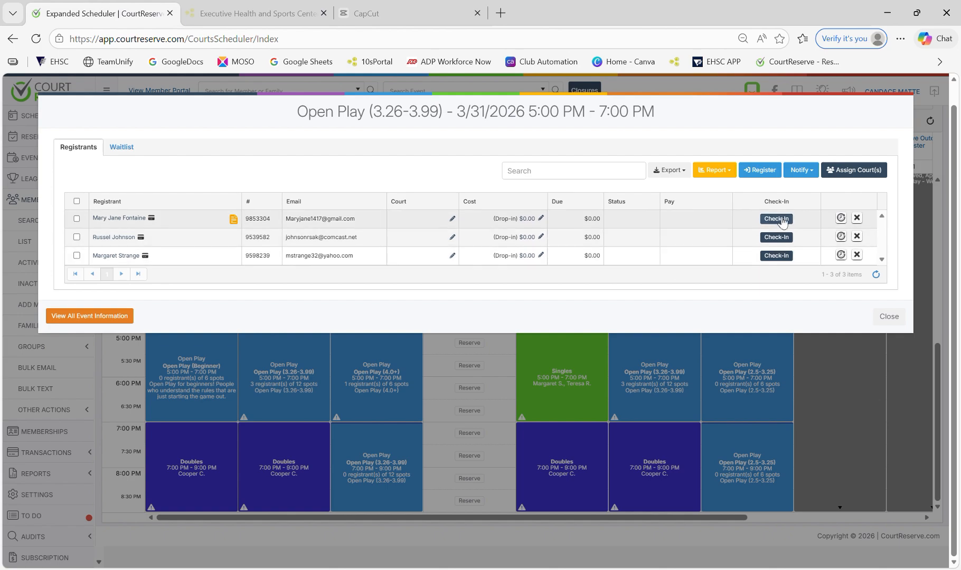
pyautogui.click(890, 316)
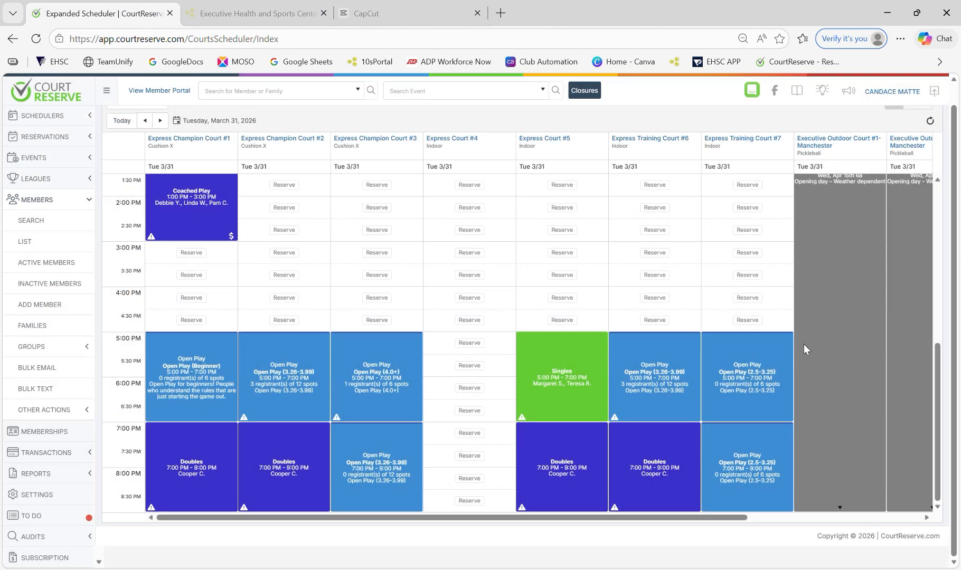
pyautogui.click(657, 474)
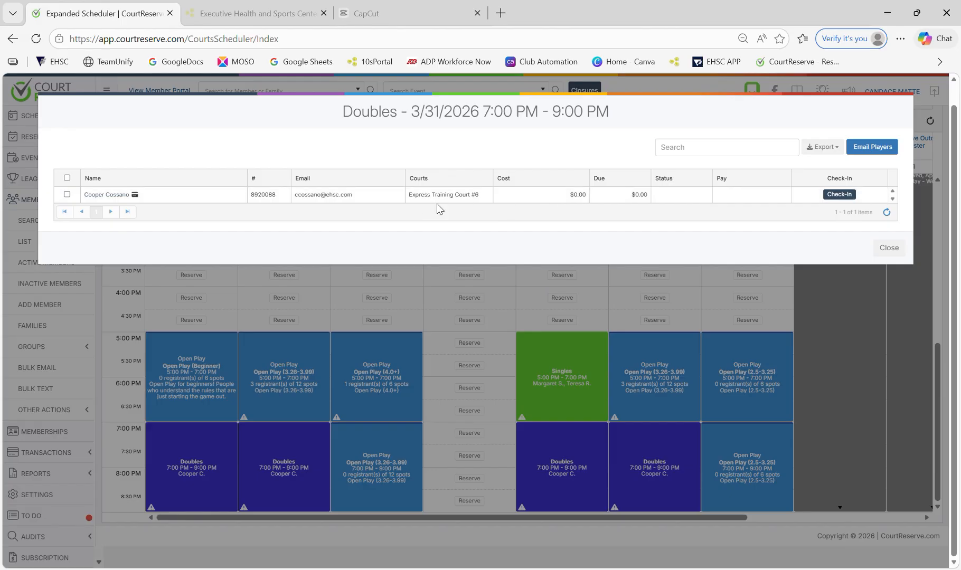
pyautogui.click(895, 252)
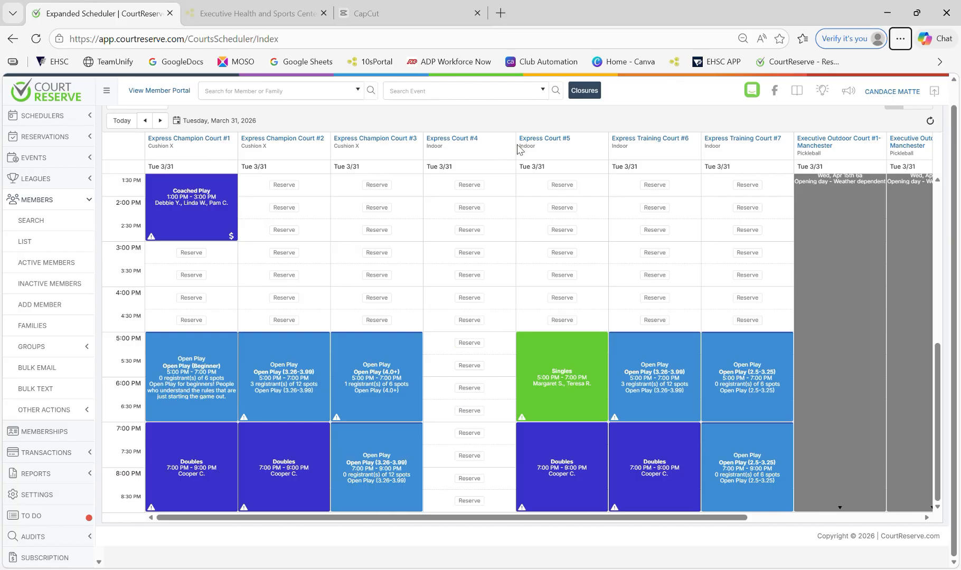
pyautogui.moveTo(516, 519); pyautogui.dragTo(693, 518)
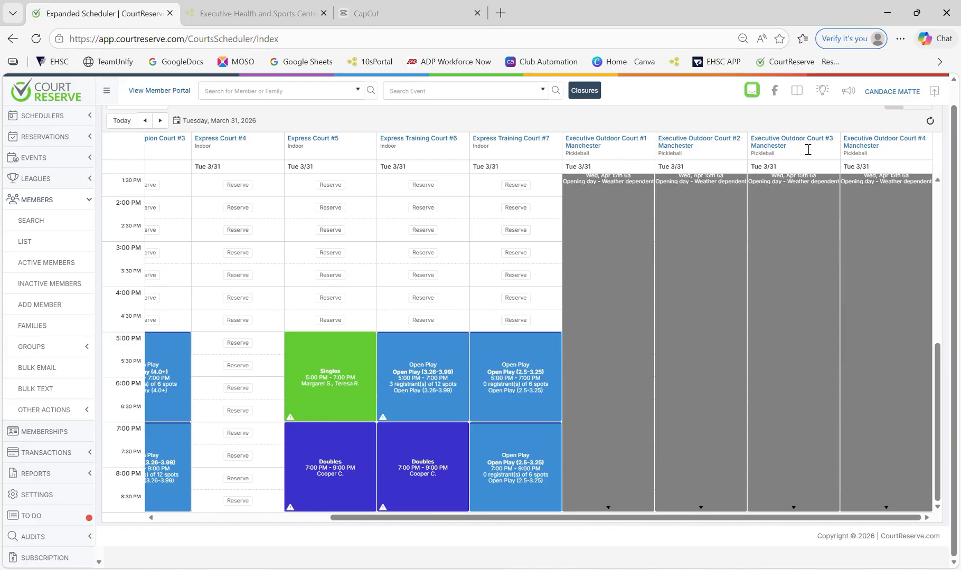
pyautogui.moveTo(747, 523); pyautogui.dragTo(528, 539)
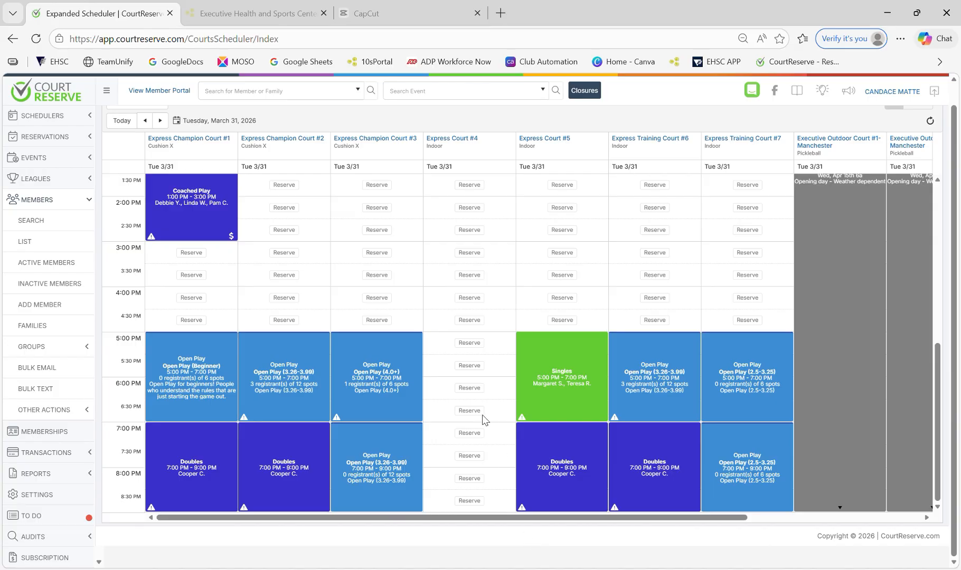
# Start a Singles reservation on Indoor - Express Court #4 at 6:00 PM
pyautogui.click(470, 388)
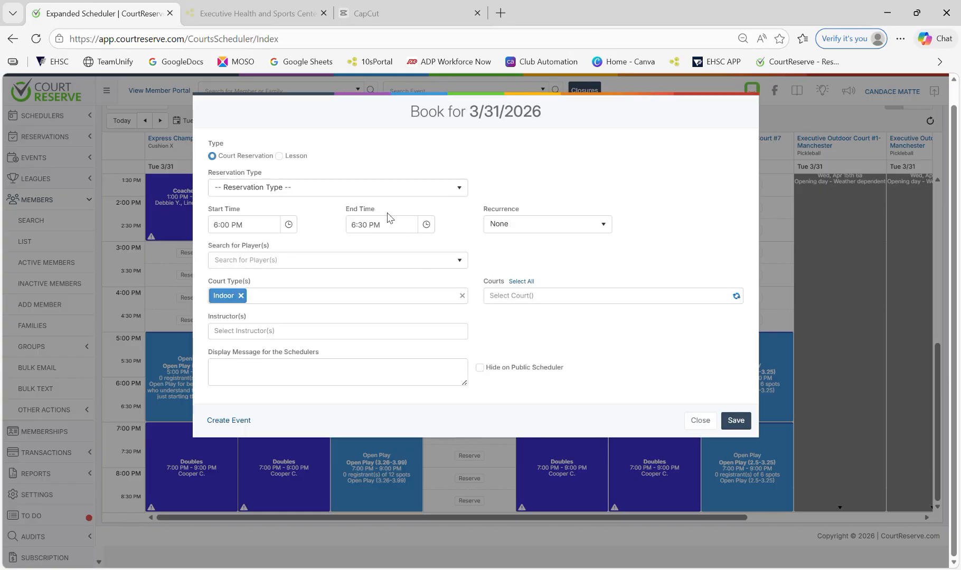
pyautogui.click(369, 189)
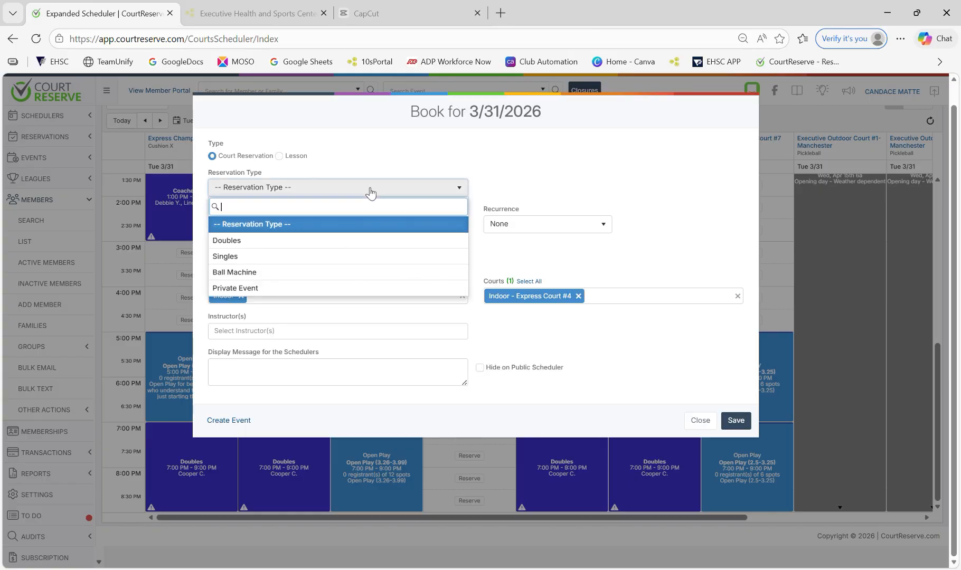
pyautogui.click(326, 262)
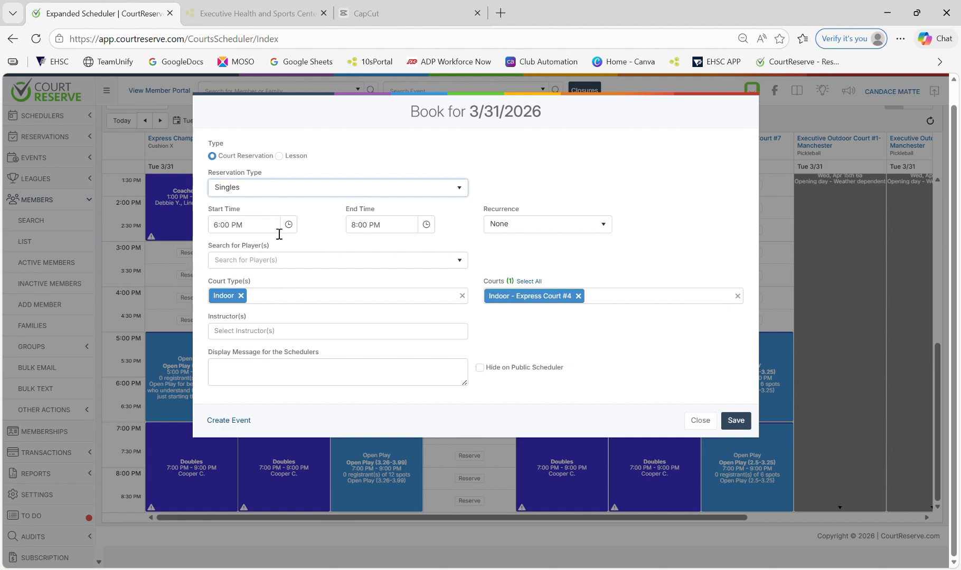
# Search for and add two players to the booking, then close the form without saving
pyautogui.click(327, 267)
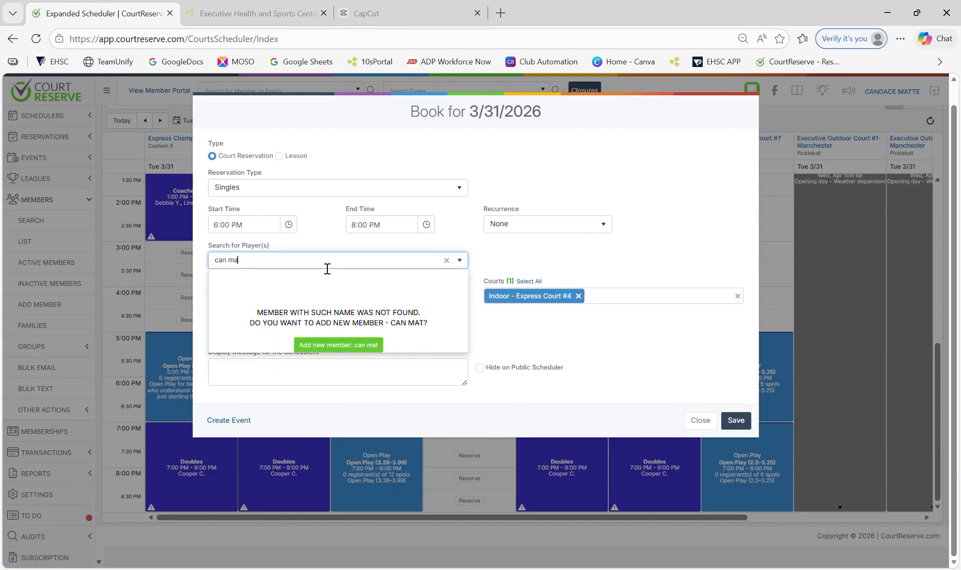
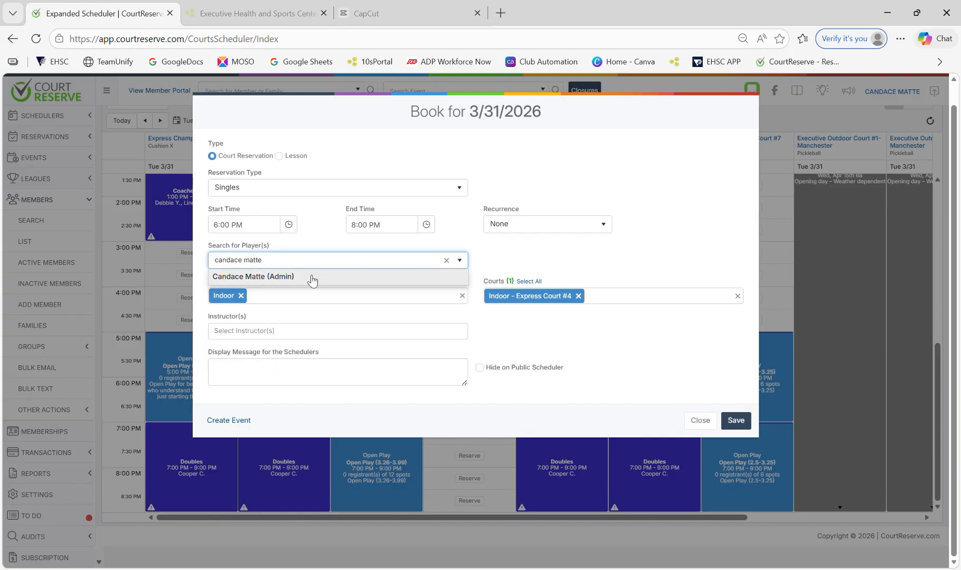
pyautogui.click(311, 277)
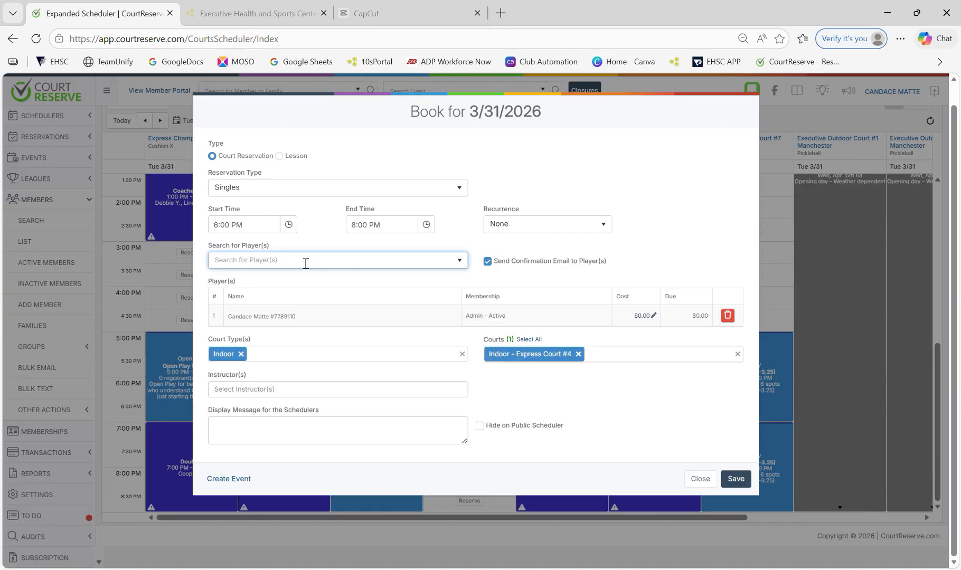
pyautogui.write('cooper')
pyautogui.click(307, 280)
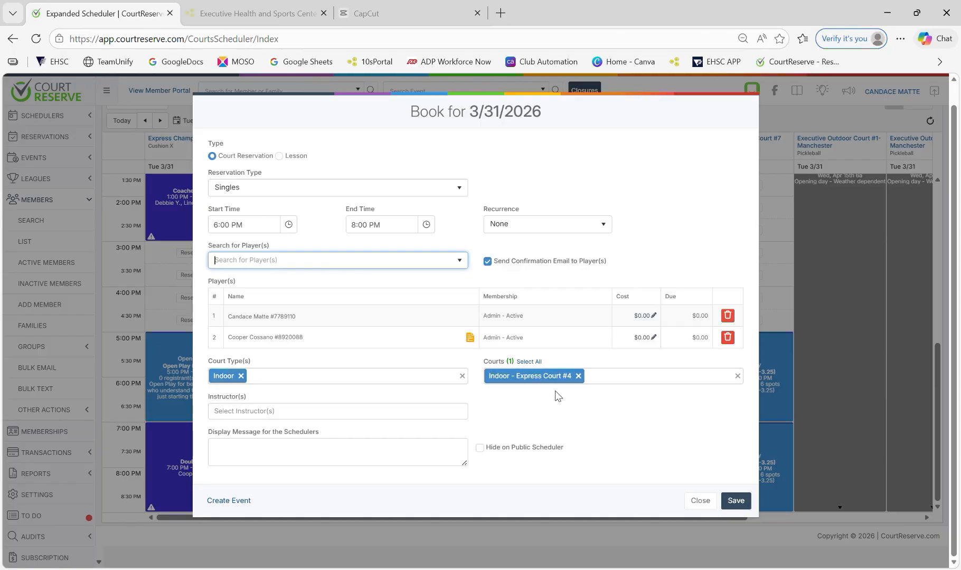
pyautogui.click(705, 504)
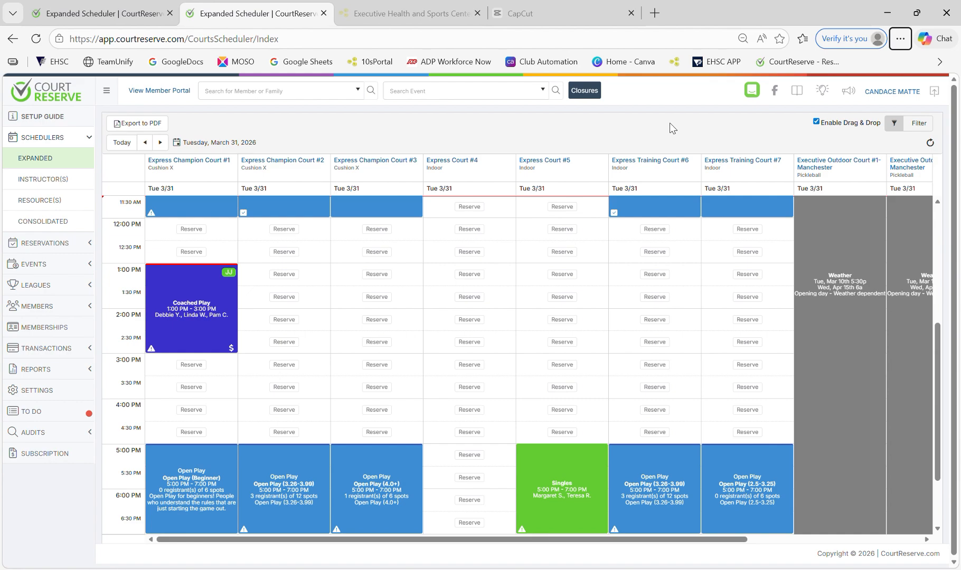
# Show the registrants for Court #6's 5:00 PM Open Play (3.26-3.99) and open the first one's profile
pyautogui.scroll(-1, 673, 128)
pyautogui.scroll(-3, 708, 336)
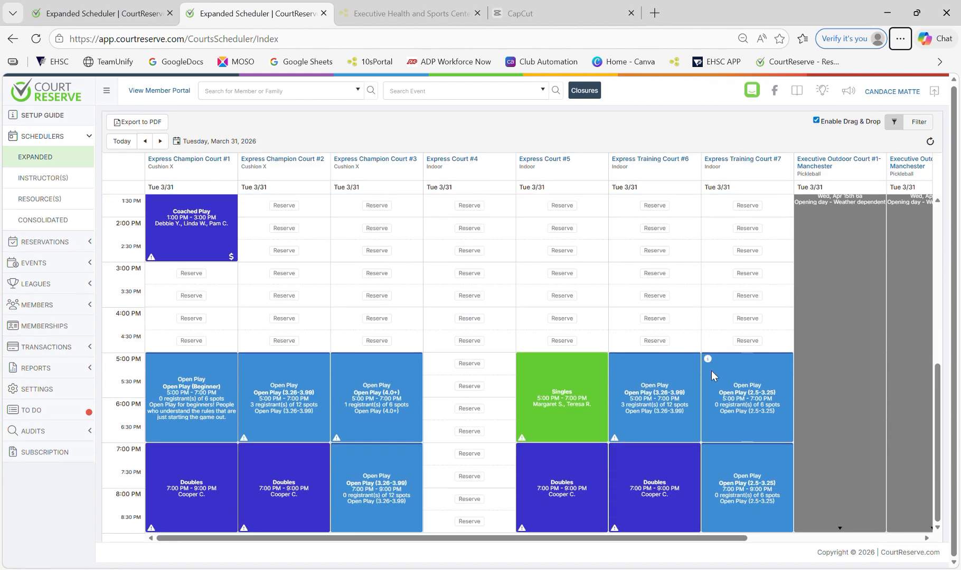
pyautogui.click(654, 405)
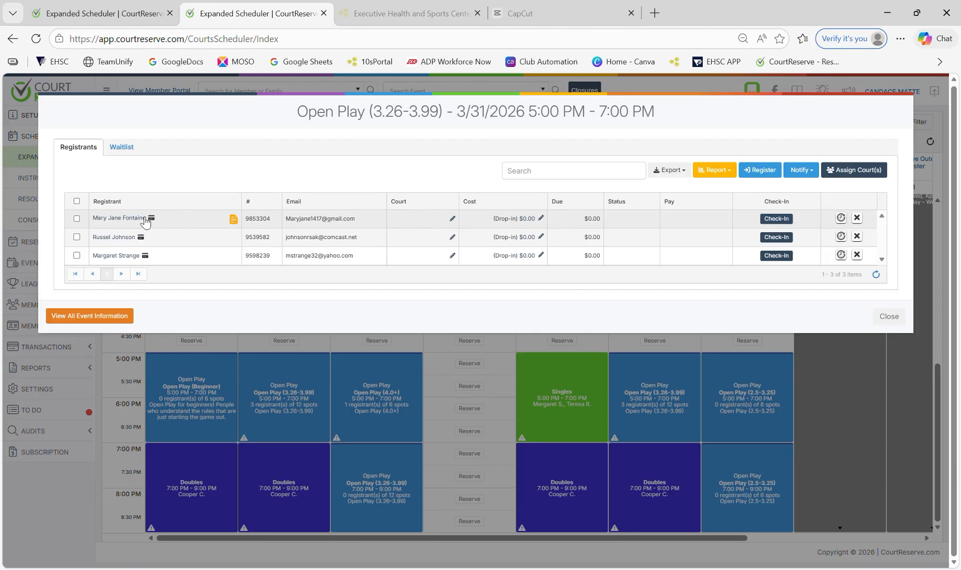
pyautogui.click(126, 219)
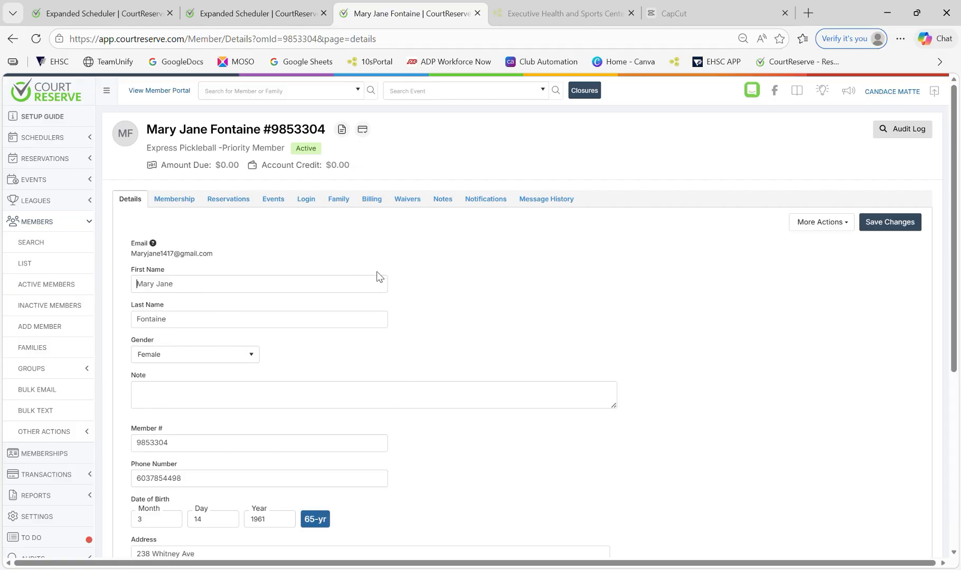
# Check the member's saved billing card and signed waivers, then go back to the scheduler with Alt+Left
pyautogui.click(373, 204)
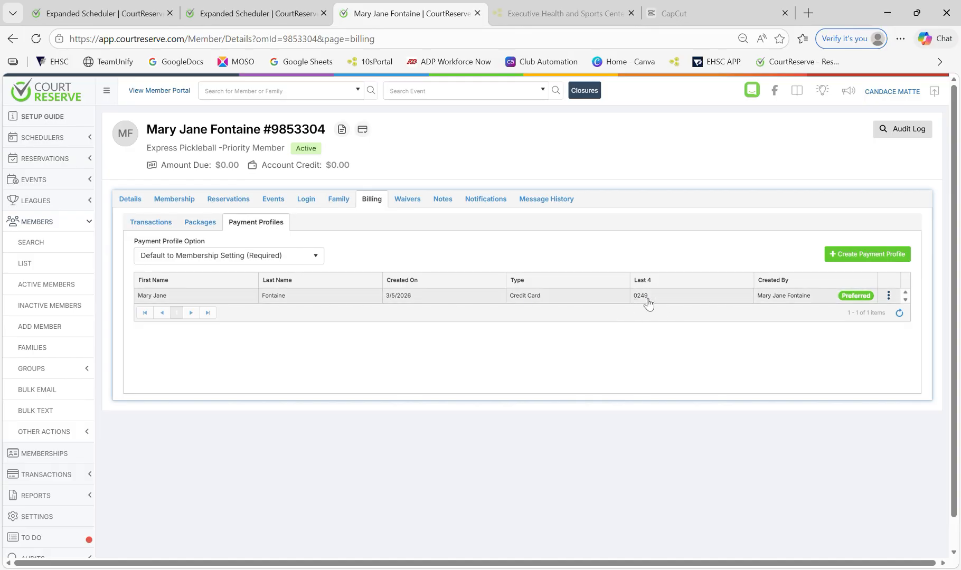
pyautogui.click(421, 204)
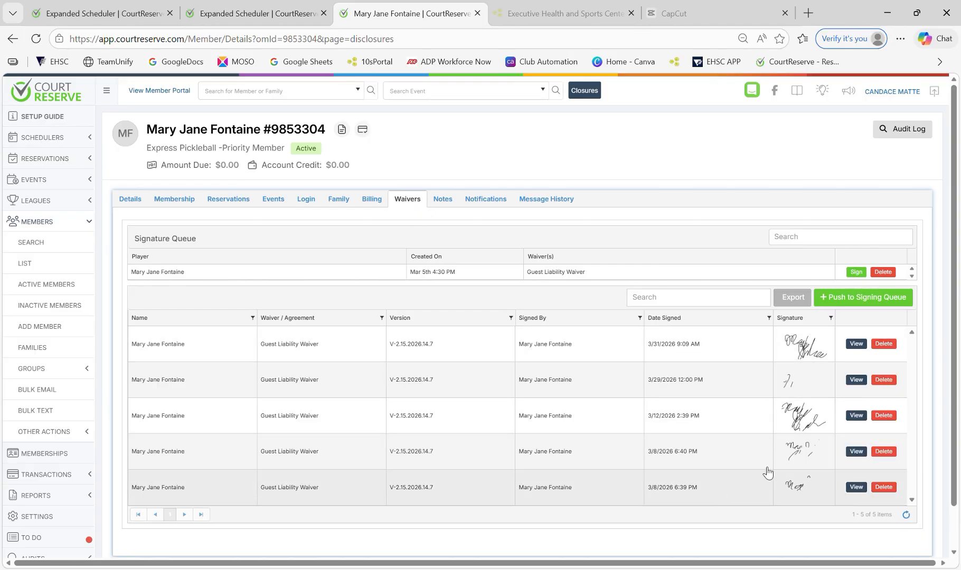
pyautogui.scroll(-2, 682, 448)
pyautogui.scroll(2, 783, 328)
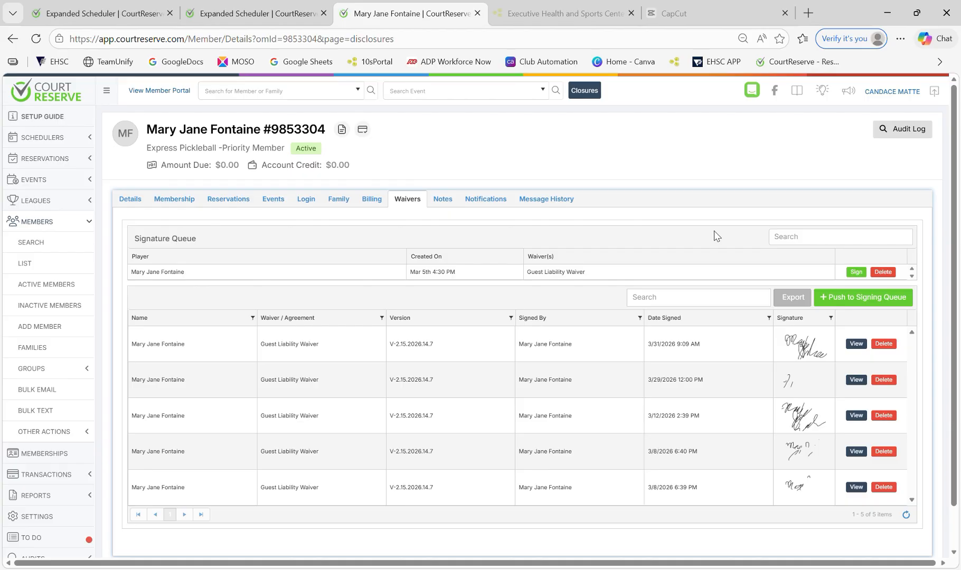
pyautogui.hotkey('alt', 'Left')
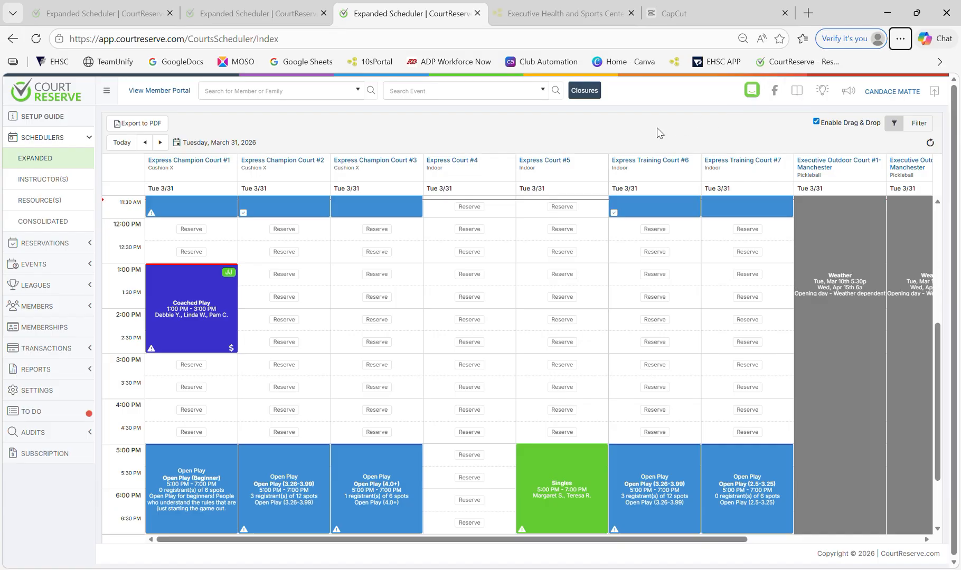
# Open the member portal, browse Events, and go to Reservations > Book a Court for March 31, 2026
pyautogui.click(157, 92)
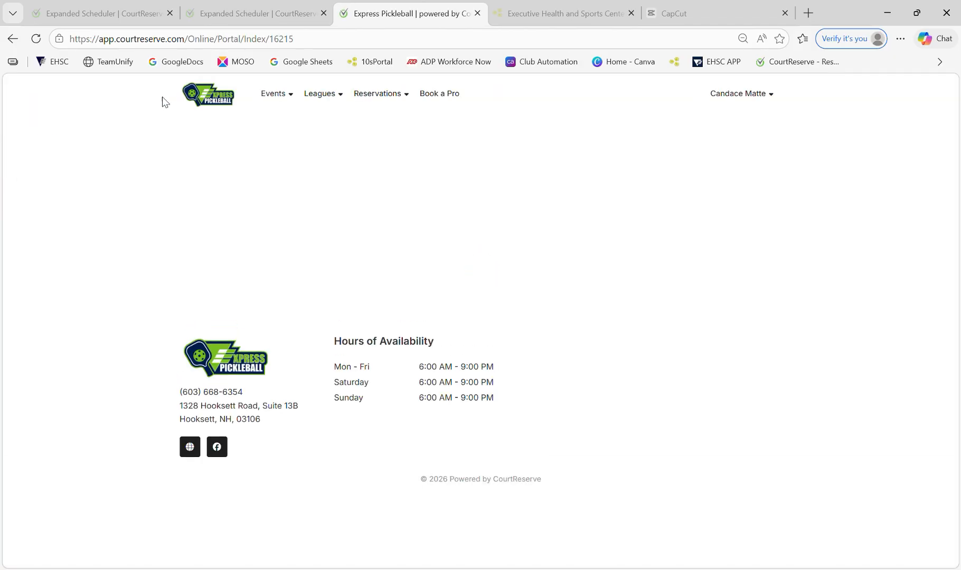
pyautogui.scroll(-3, 842, 311)
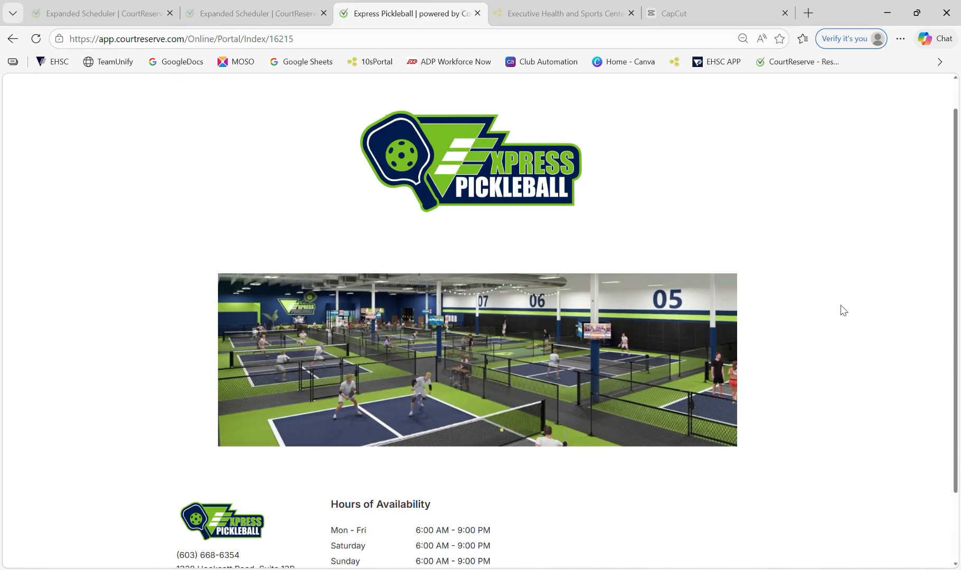
pyautogui.scroll(3, 844, 315)
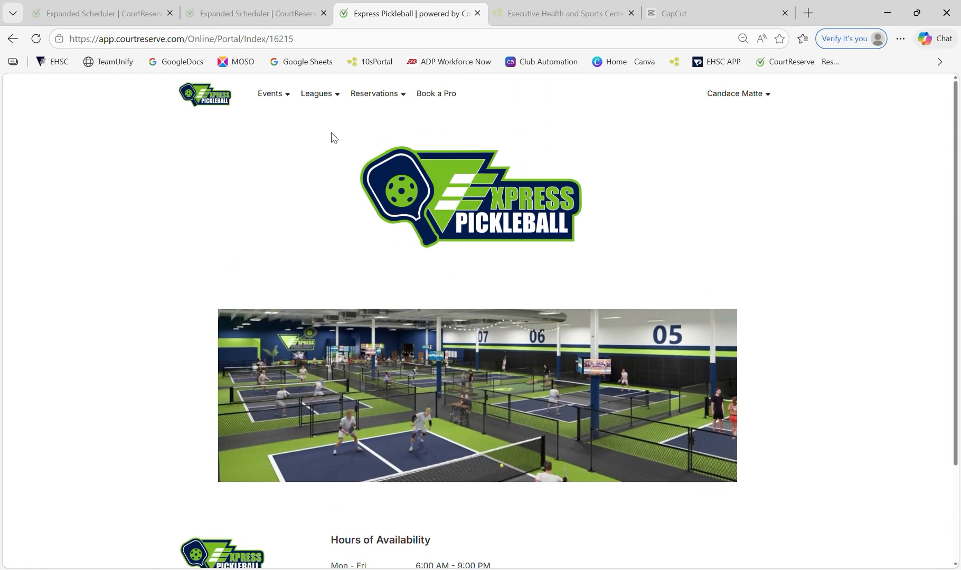
pyautogui.click(287, 98)
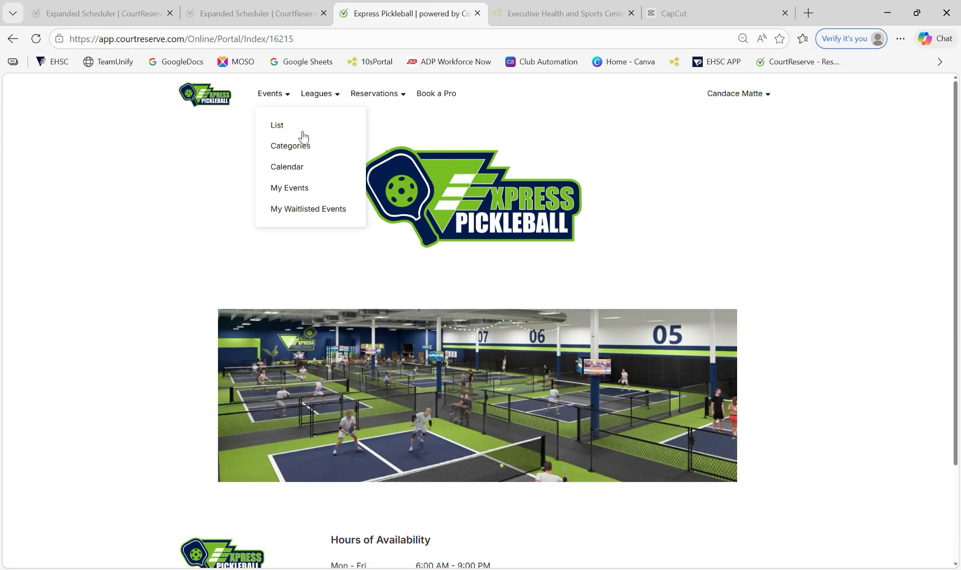
pyautogui.moveTo(386, 98)
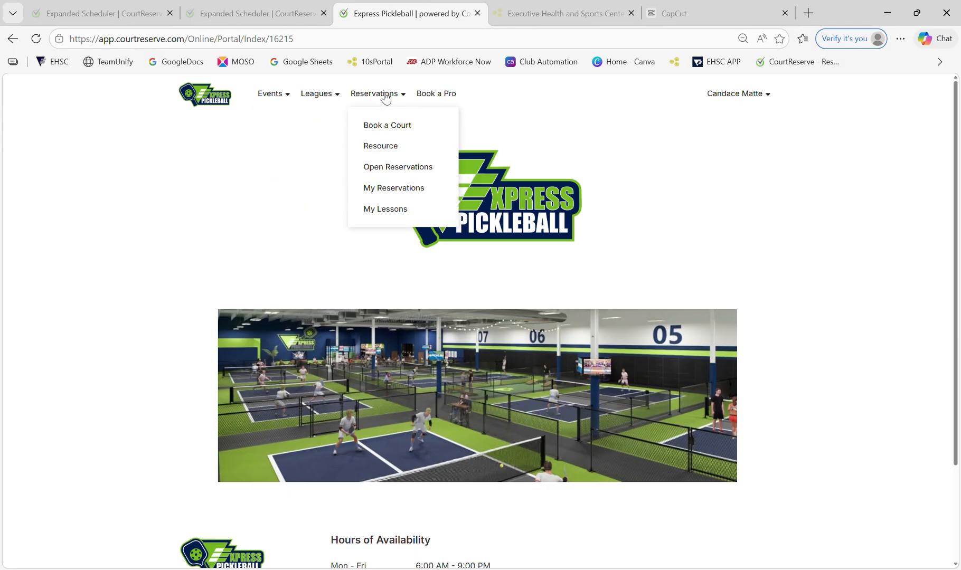
pyautogui.click(390, 128)
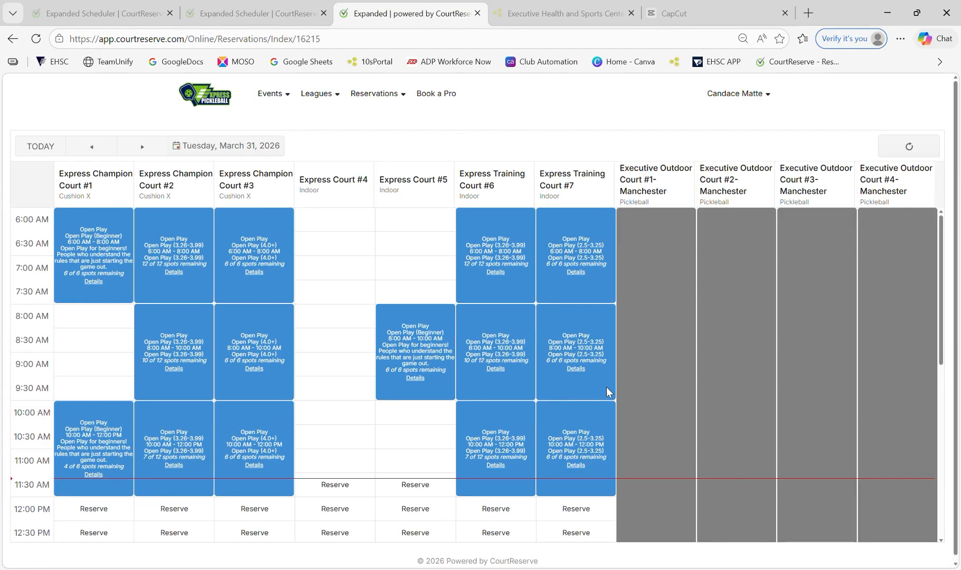
pyautogui.scroll(5, 546, 426)
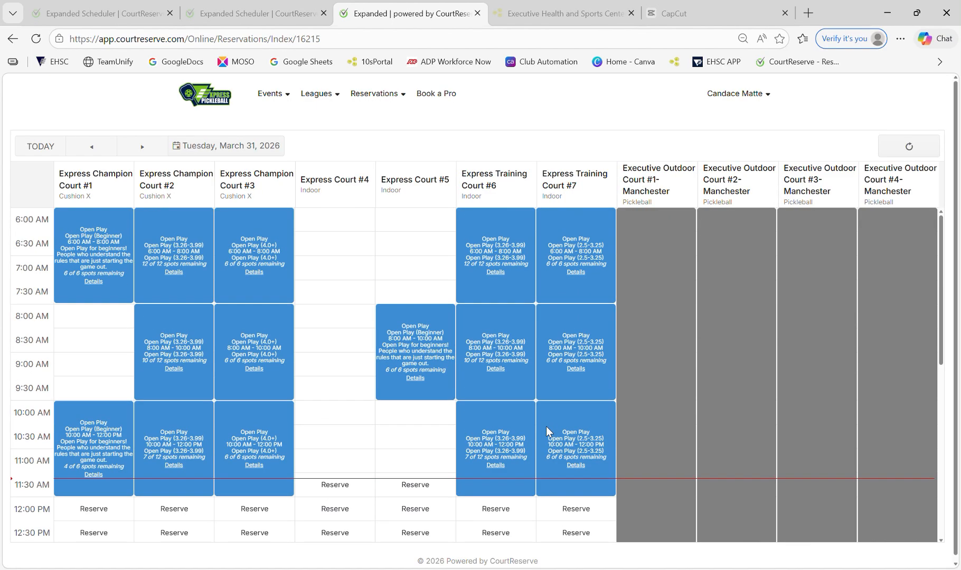
# Show the pro's 6:00–9:00 PM lesson slots for Wednesday, April 1, 2026, and open the account menu
pyautogui.click(445, 99)
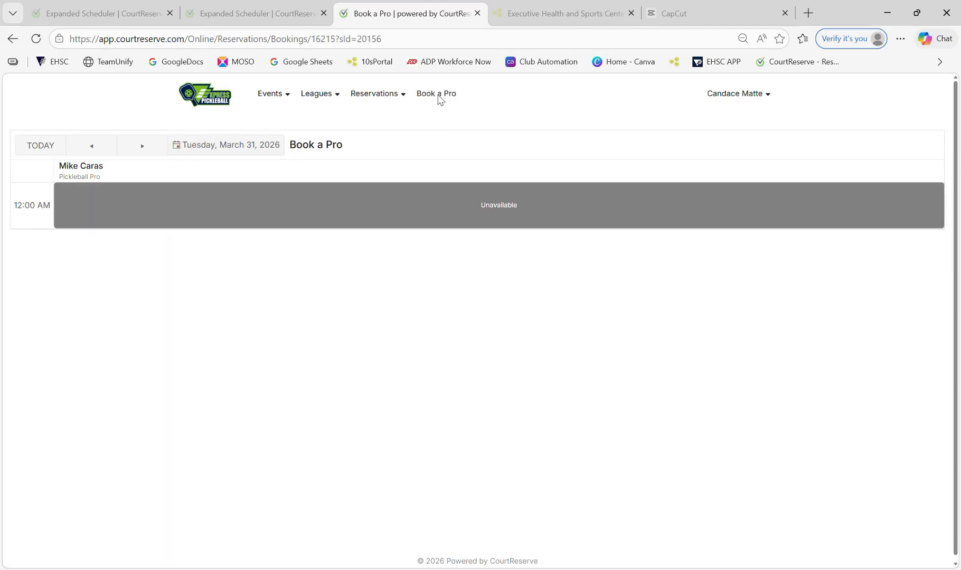
pyautogui.click(150, 148)
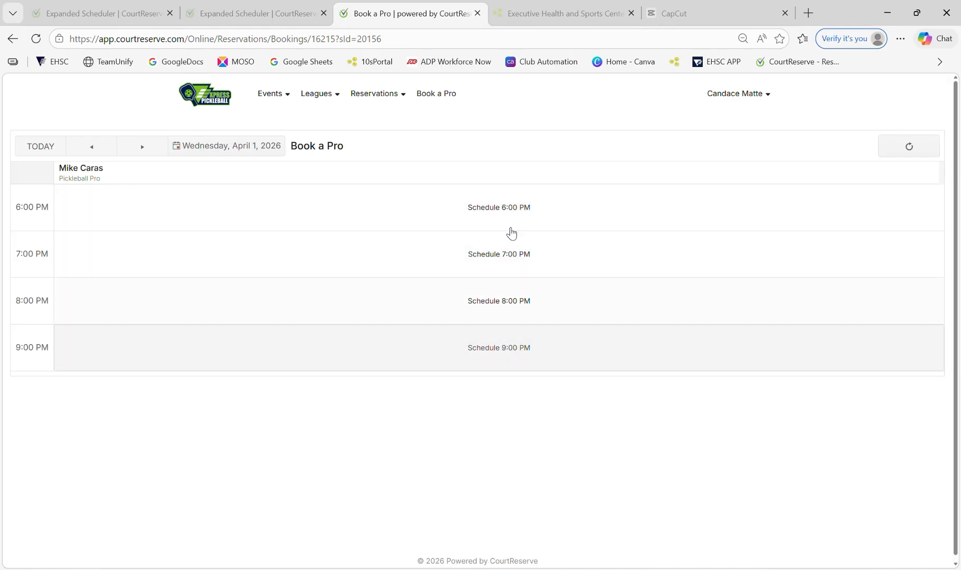
pyautogui.click(733, 95)
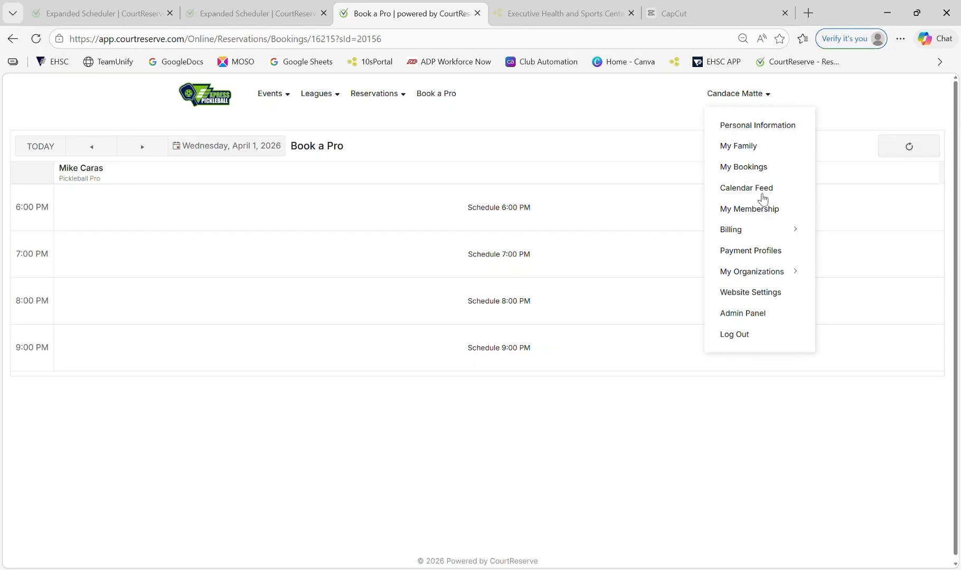
# Check current and Used/Expired packages (none), then list the six lesson packages priced $45.00–$510.00
pyautogui.moveTo(760, 233)
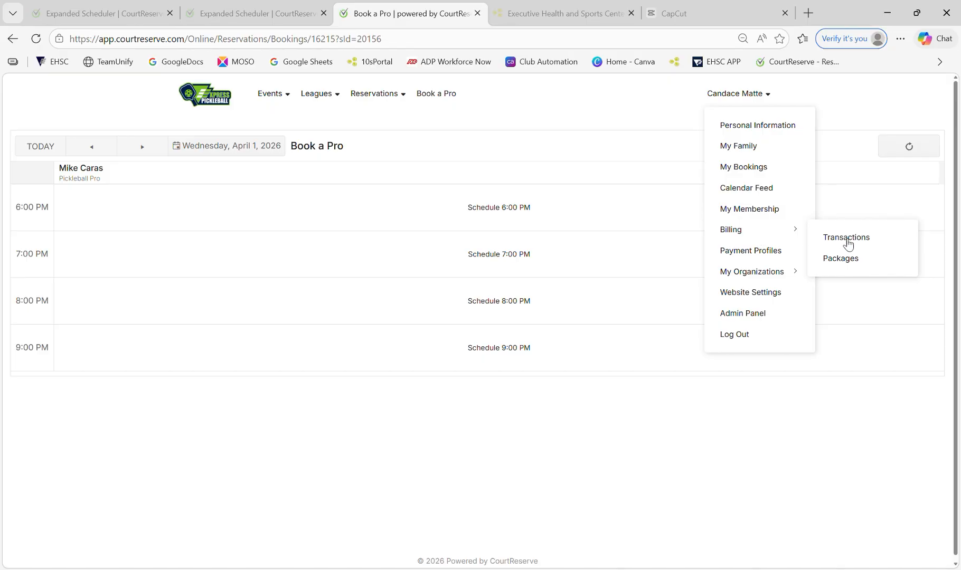
pyautogui.click(841, 259)
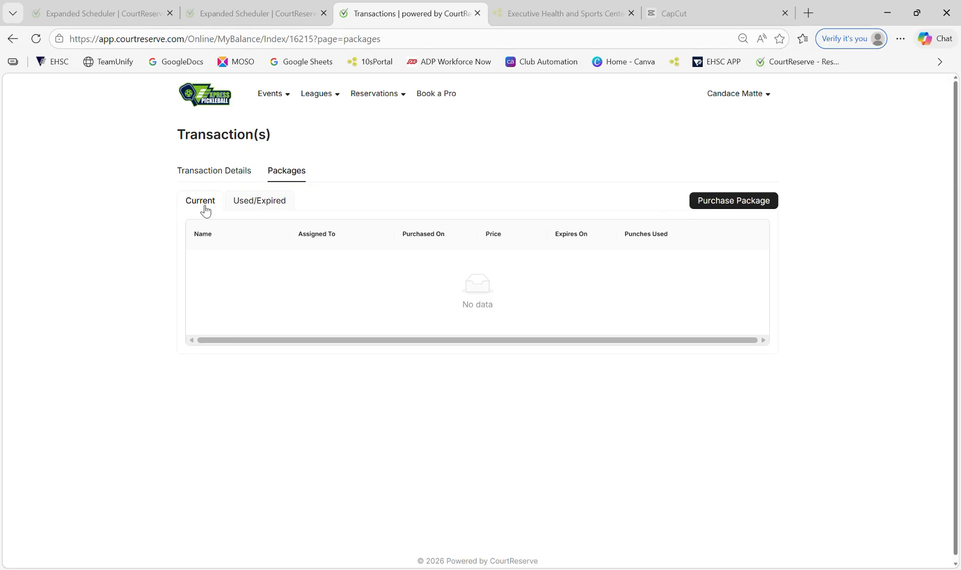
pyautogui.click(272, 203)
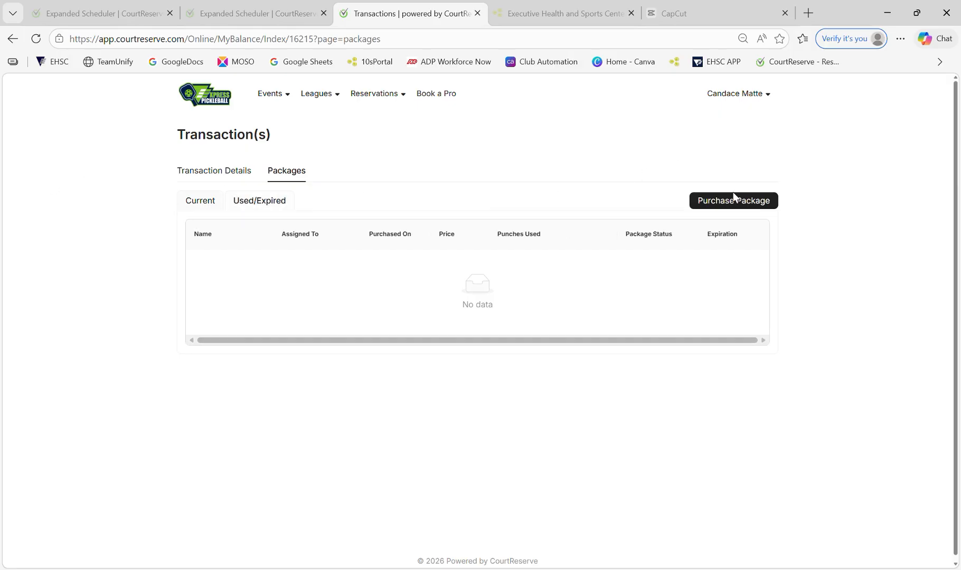
pyautogui.click(742, 205)
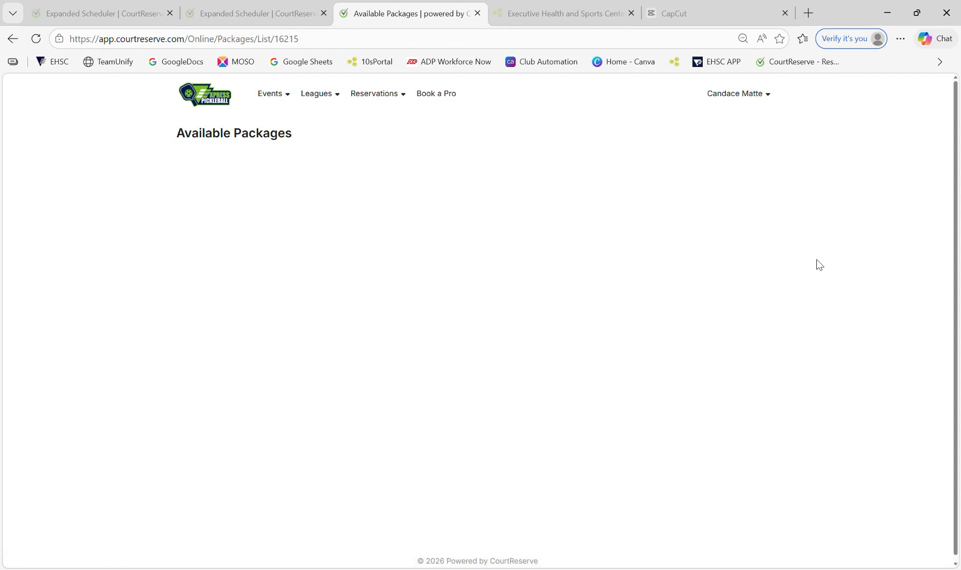
pyautogui.scroll(-1, 822, 294)
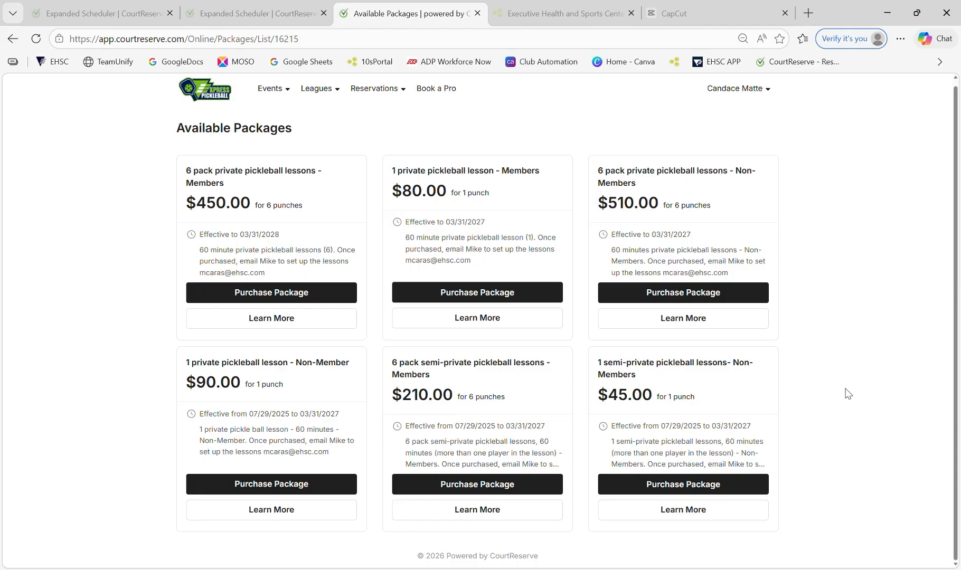
pyautogui.scroll(1, 848, 396)
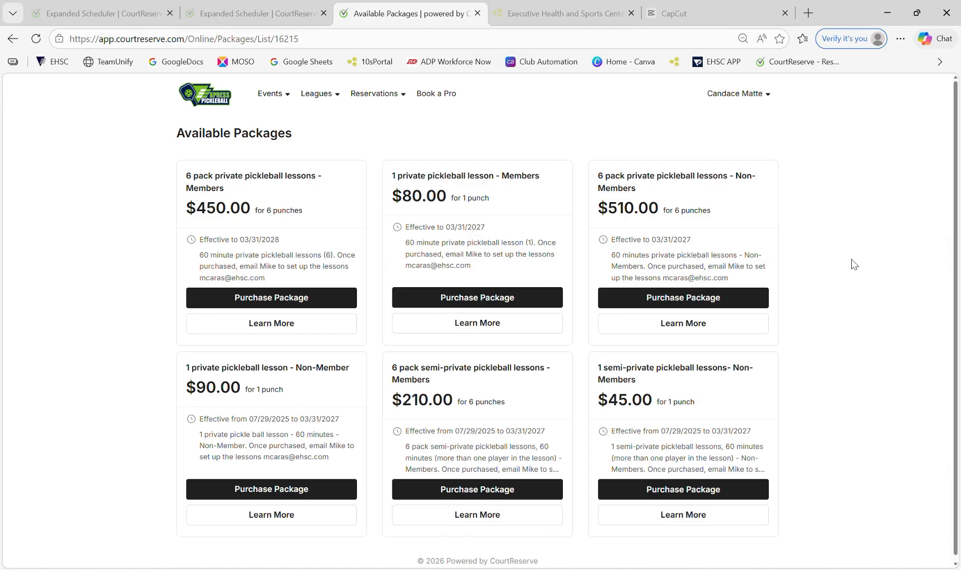
# Return to the Express Pickleball portal home page and scroll through it
pyautogui.click(237, 103)
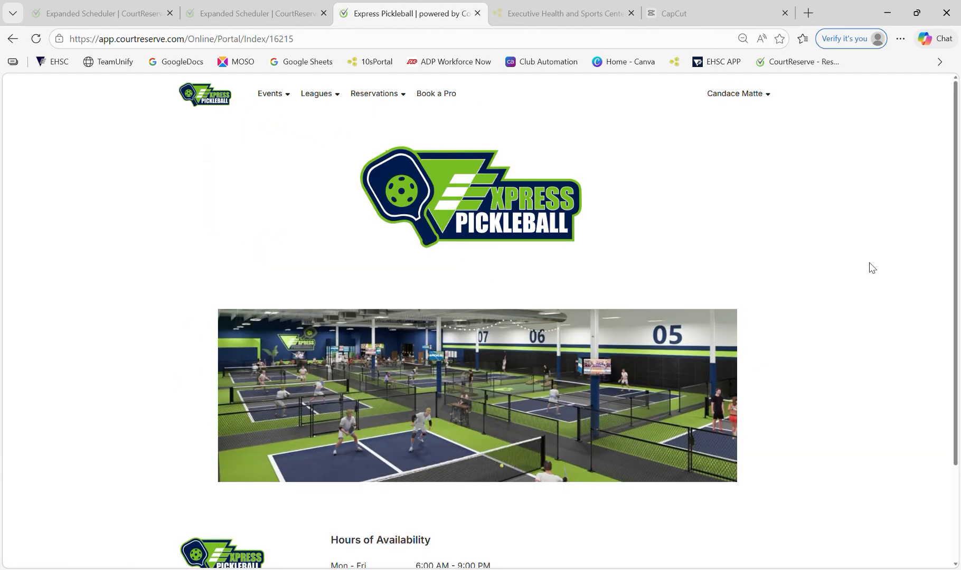
pyautogui.scroll(-1, 639, 292)
pyautogui.scroll(-2, 640, 292)
pyautogui.scroll(3, 693, 333)
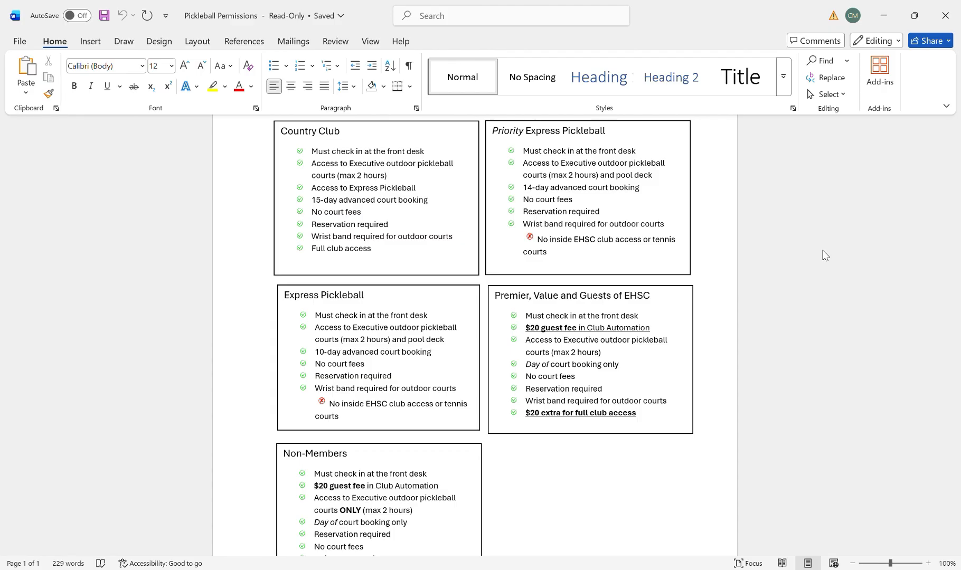
pyautogui.scroll(-1, 727, 345)
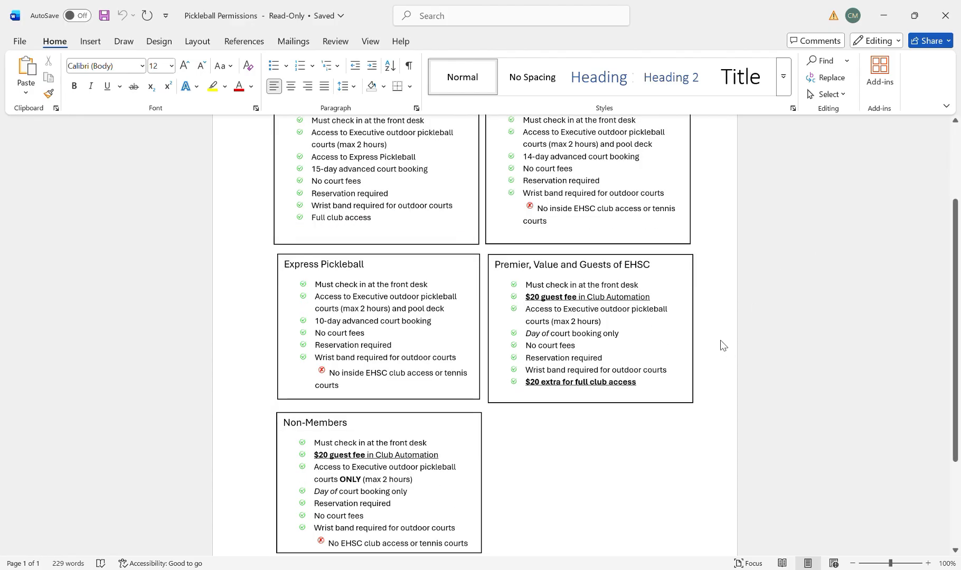
pyautogui.scroll(1, 723, 341)
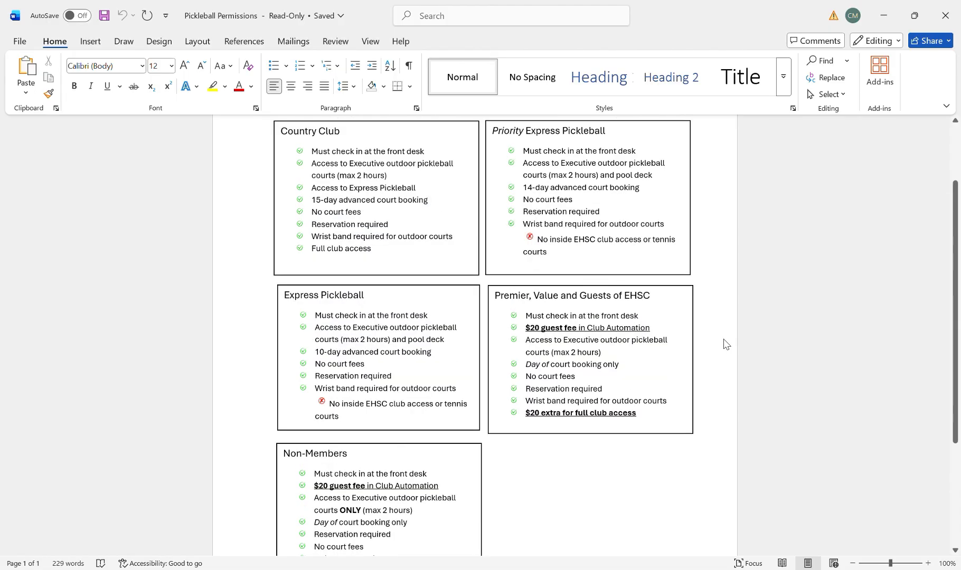